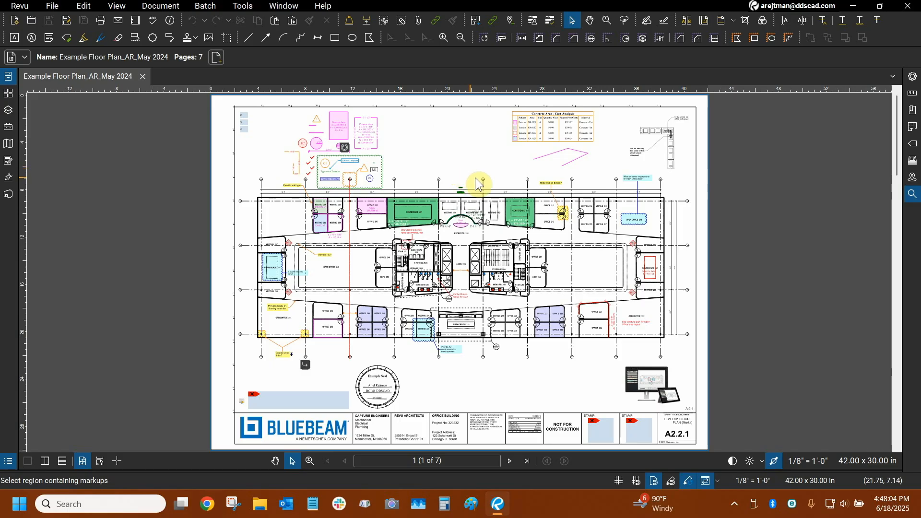
# Open the program preferences and show the Spelling options of the General category.
pyautogui.press('ctrl')
pyautogui.press('ctrl')
pyautogui.click(21, 7)
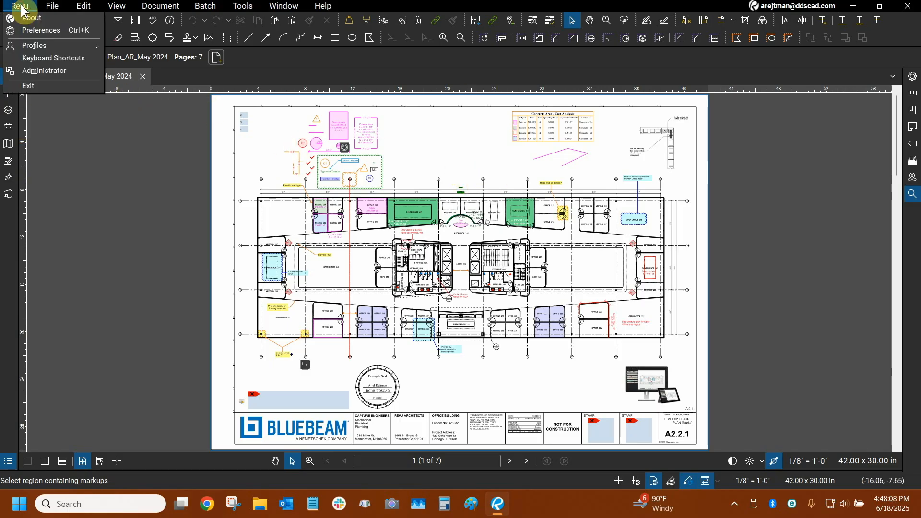
pyautogui.click(42, 31)
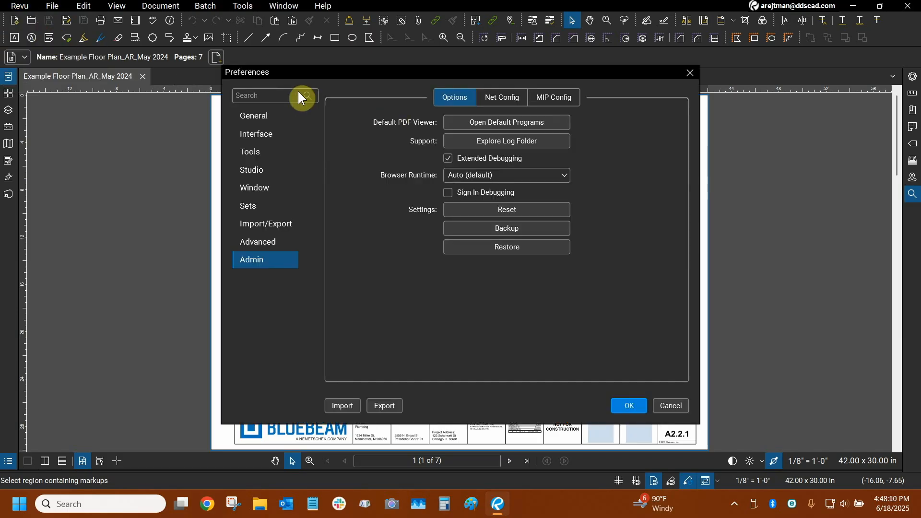
pyautogui.click(269, 119)
pyautogui.press('ctrl')
pyautogui.press('ctrl')
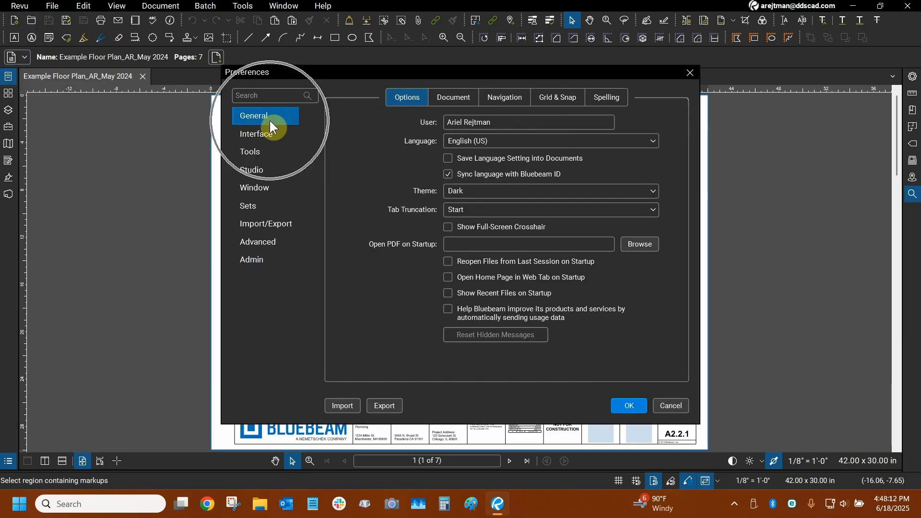
pyautogui.click(594, 93)
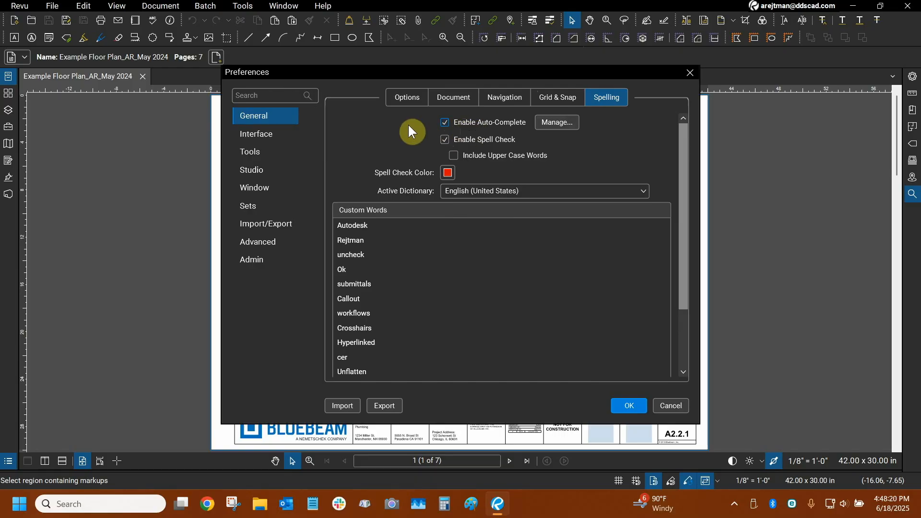
# Review the whole list of custom words in the spelling options, including the entry "Revu's".
pyautogui.click(403, 230)
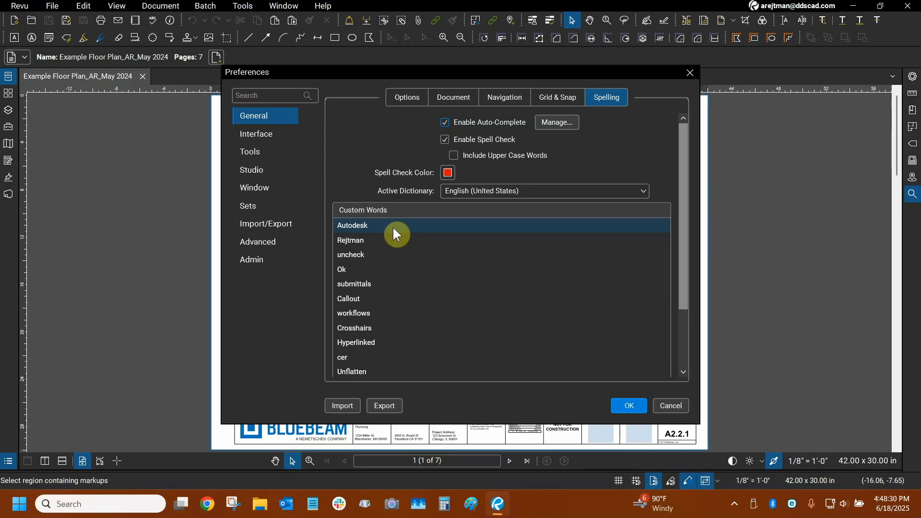
pyautogui.click(373, 254)
pyautogui.moveTo(684, 216); pyautogui.dragTo(682, 294)
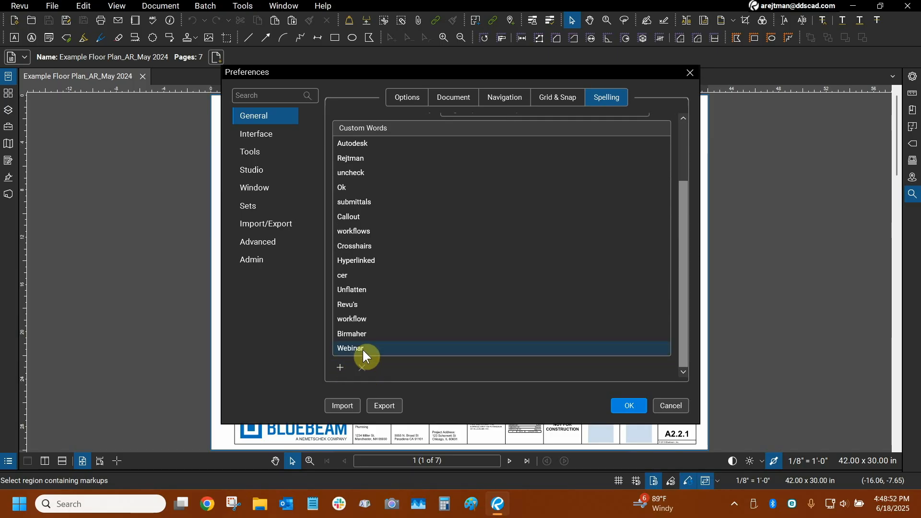
pyautogui.click(354, 304)
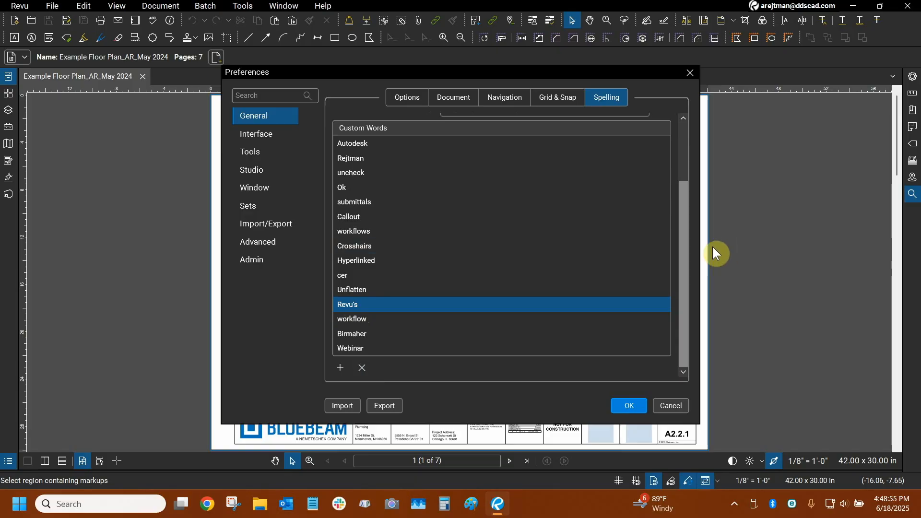
pyautogui.moveTo(686, 261); pyautogui.dragTo(689, 233)
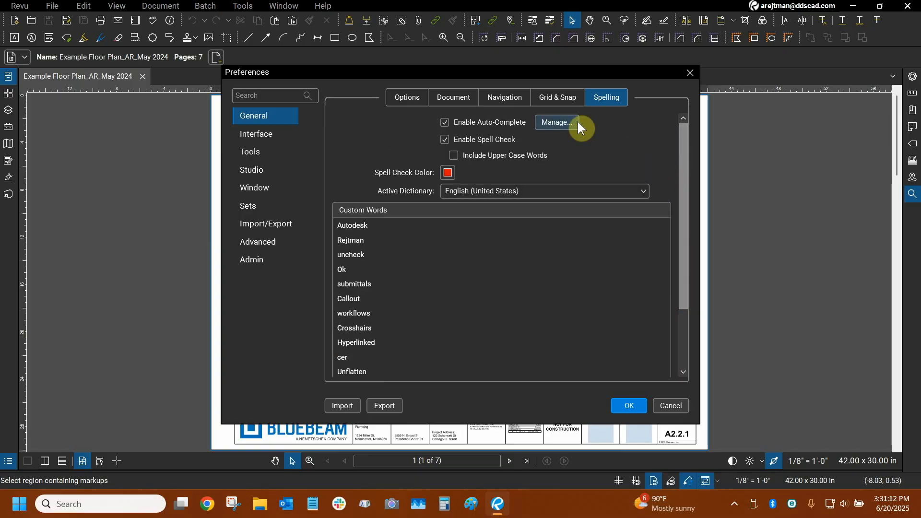
# Open the auto-complete list manager, check the Email category and switch to the Label category.
pyautogui.click(578, 123)
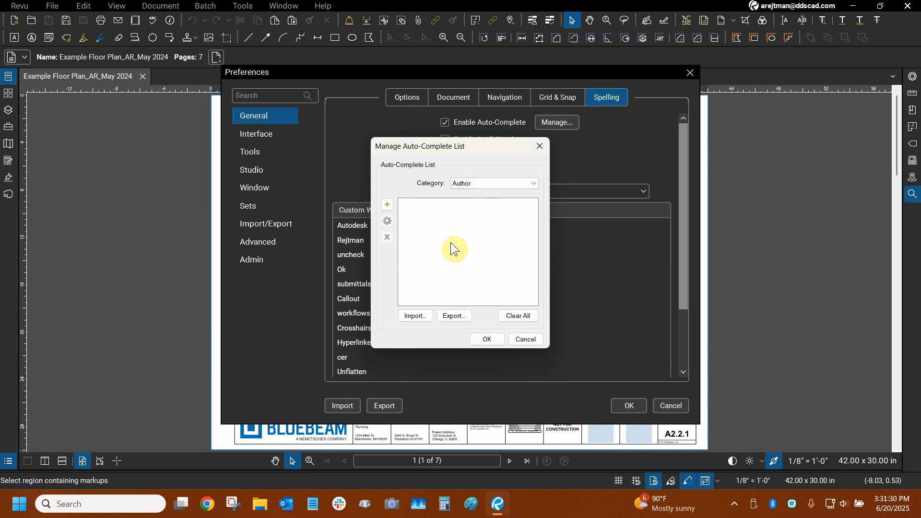
pyautogui.click(475, 185)
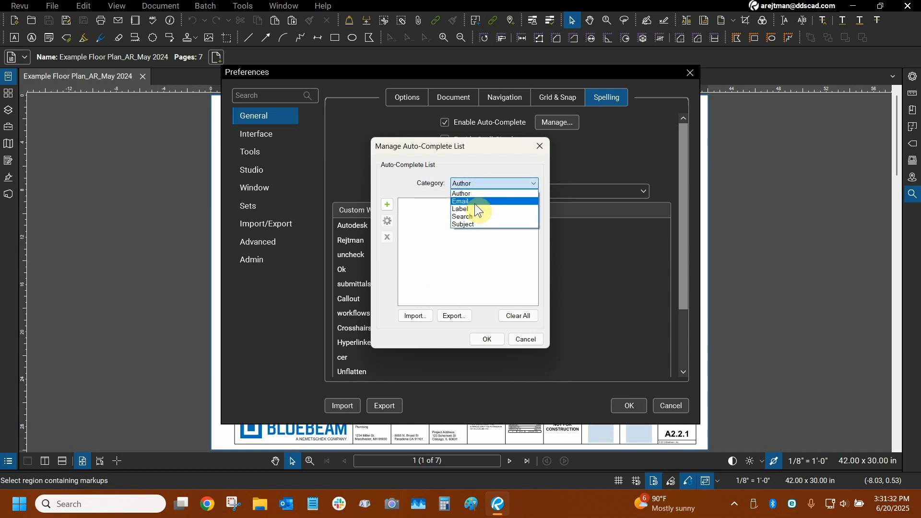
pyautogui.click(476, 204)
pyautogui.click(477, 182)
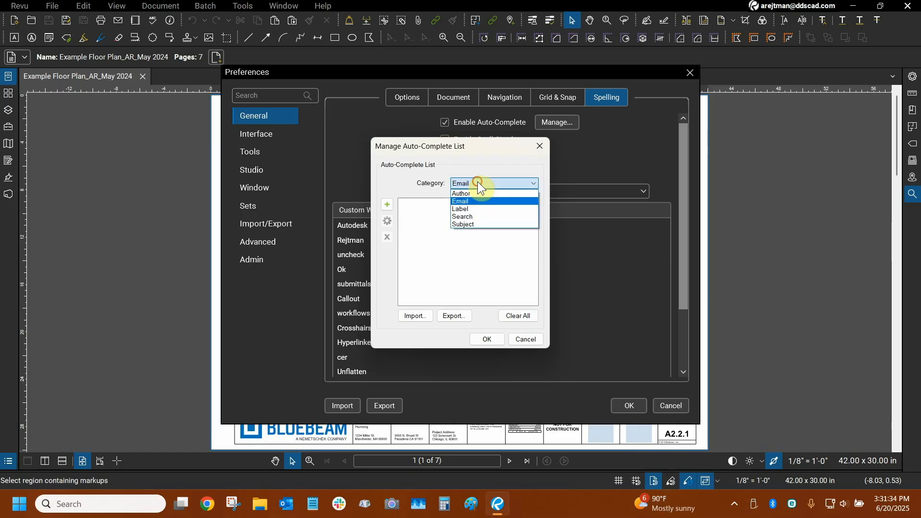
pyautogui.click(471, 209)
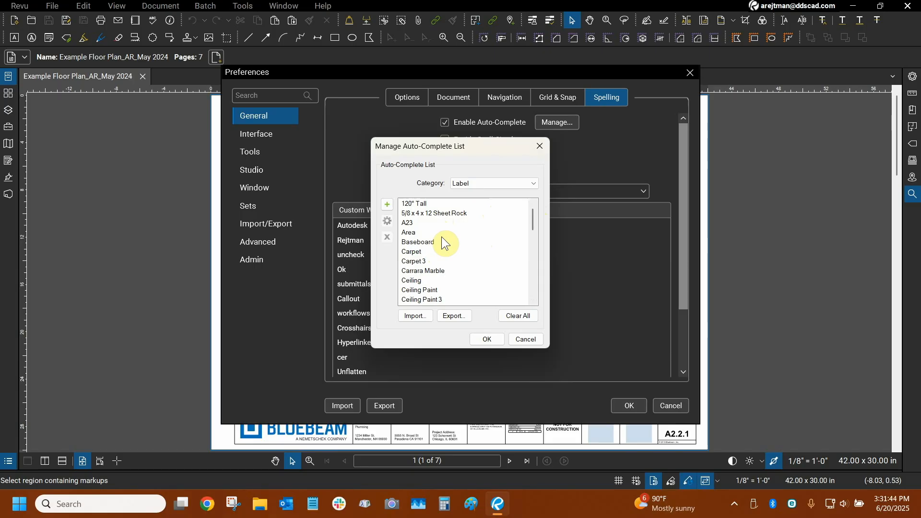
# Delete the "Carpet 3" entry from the Label category of the auto-complete list.
pyautogui.scroll(-1, 459, 237)
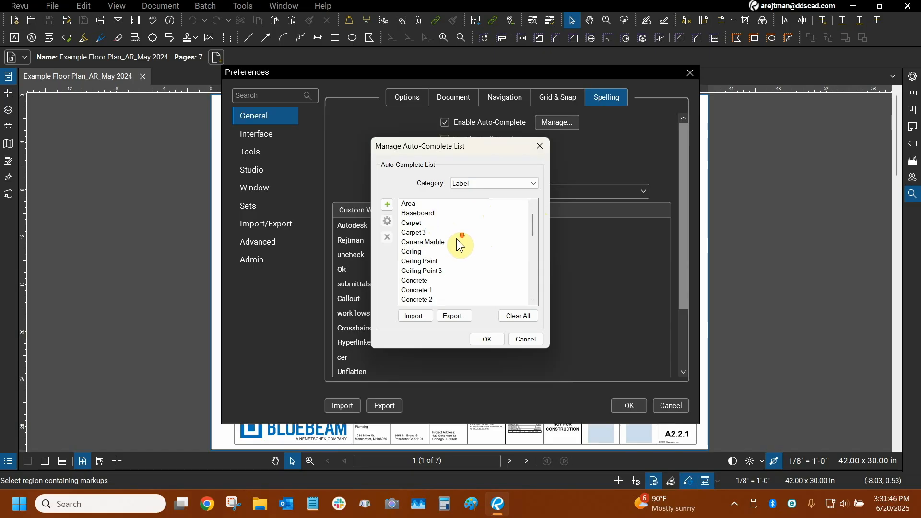
pyautogui.click(425, 224)
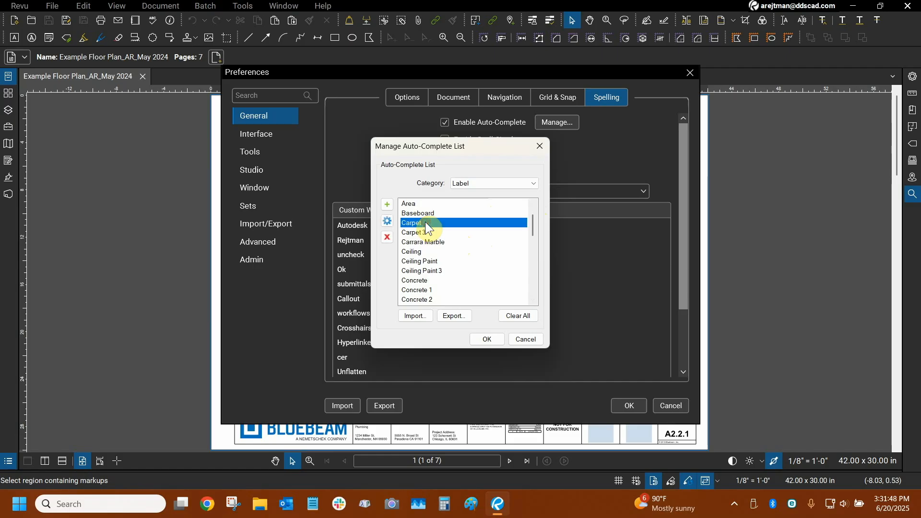
pyautogui.click(426, 233)
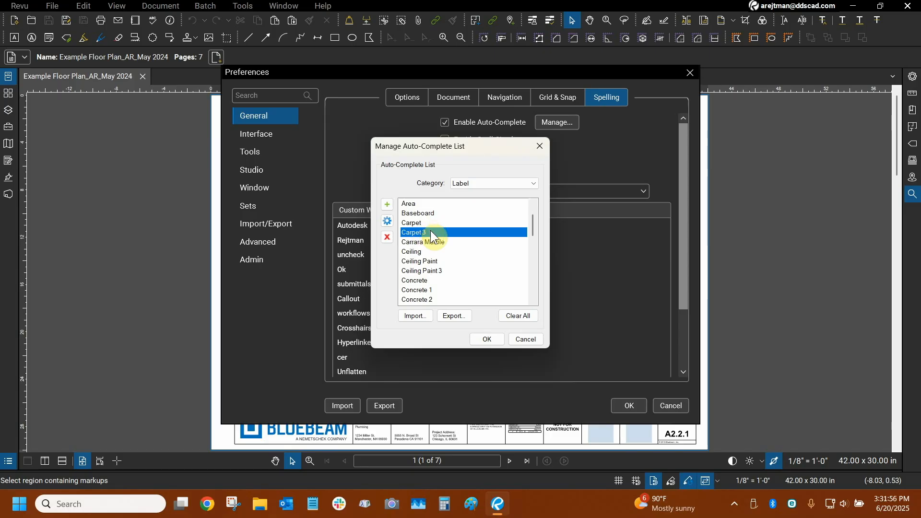
pyautogui.click(388, 238)
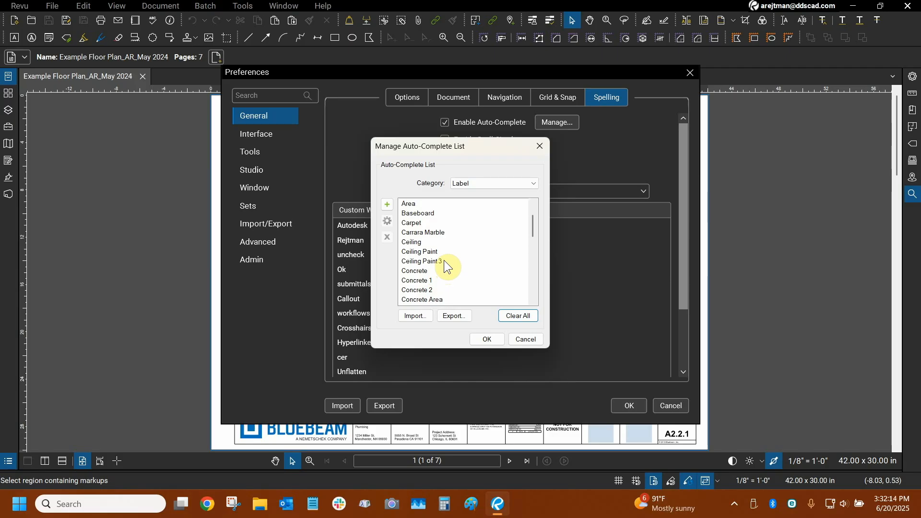
# Switch the auto-complete category to Search and delete the lowercase "storage" and the "sheet rock" entries.
pyautogui.scroll(-3, 445, 250)
pyautogui.scroll(-2, 448, 253)
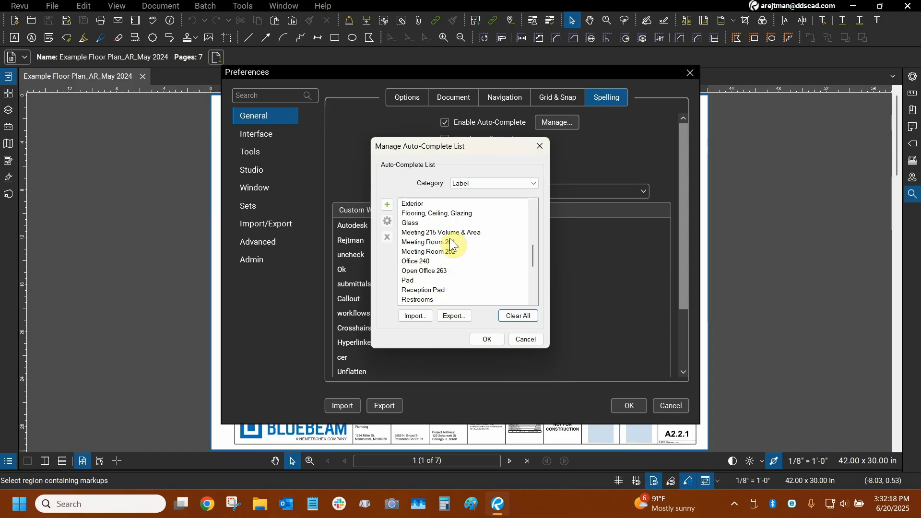
pyautogui.scroll(-5, 457, 251)
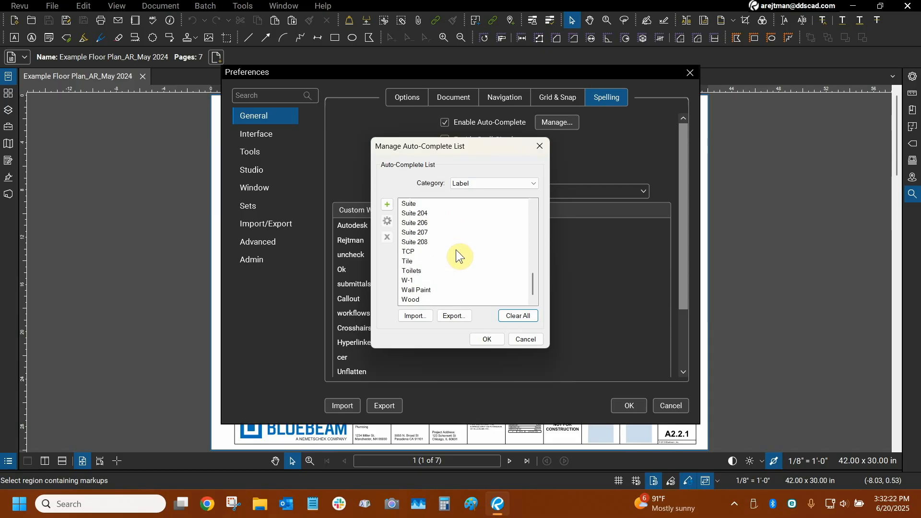
pyautogui.click(496, 187)
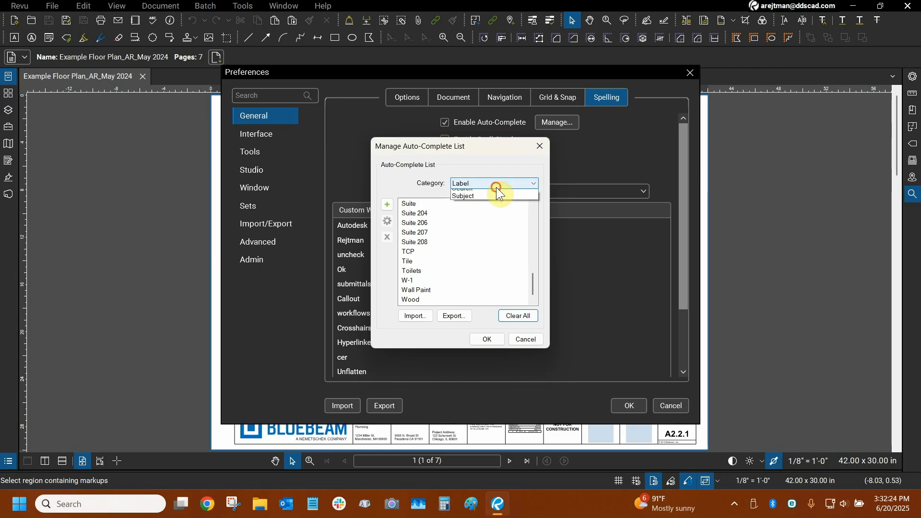
pyautogui.click(497, 214)
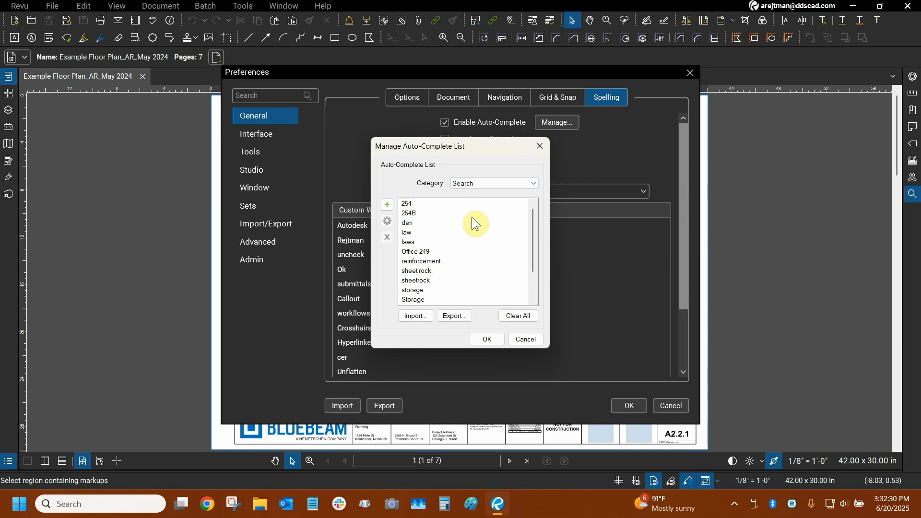
pyautogui.click(913, 207)
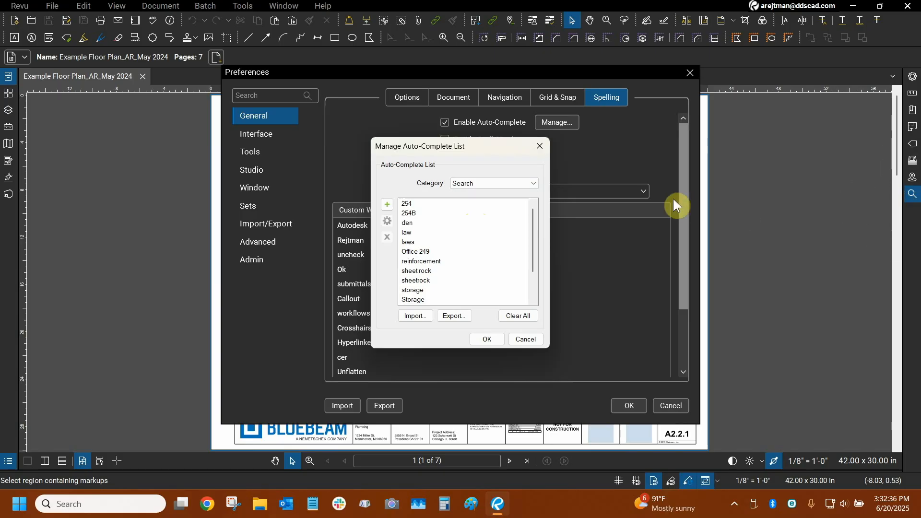
pyautogui.scroll(-1, 413, 270)
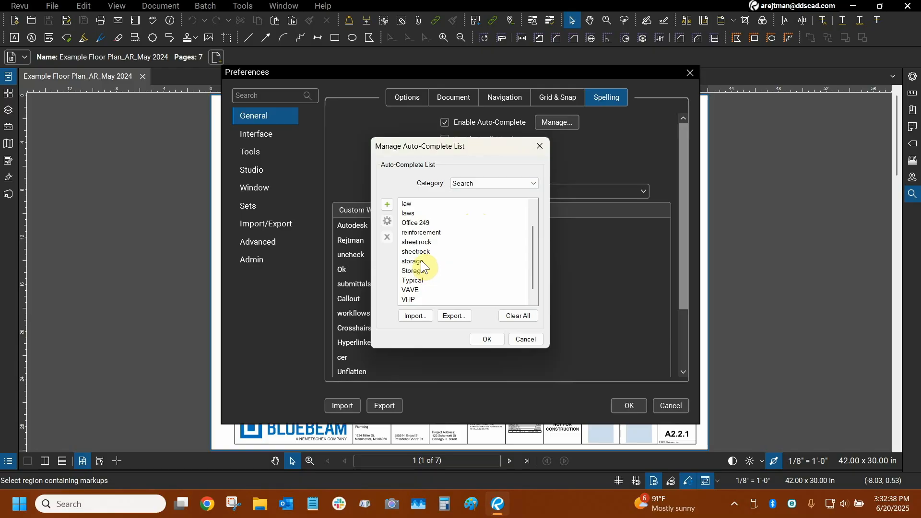
pyautogui.click(424, 260)
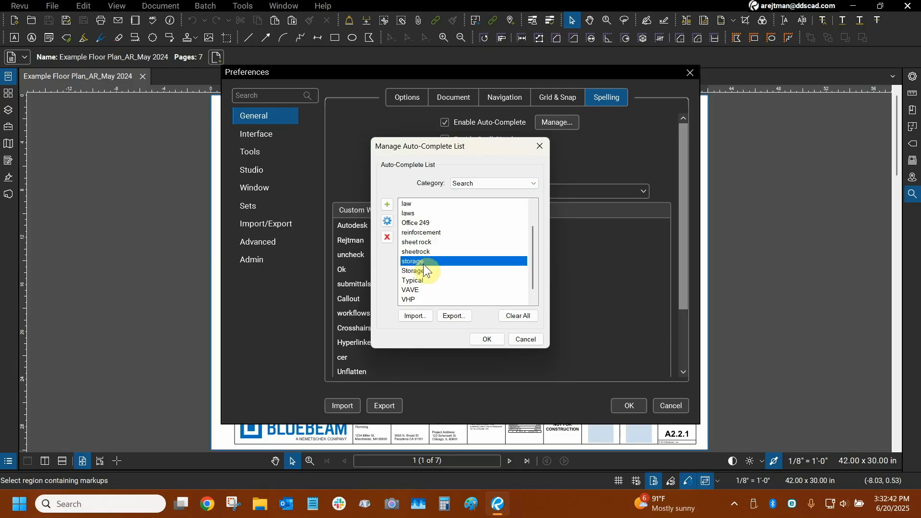
pyautogui.click(387, 238)
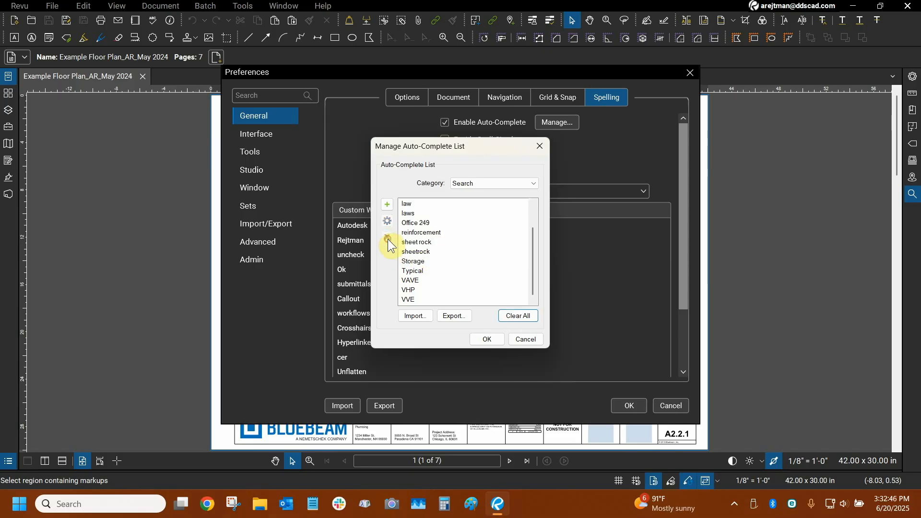
pyautogui.click(418, 245)
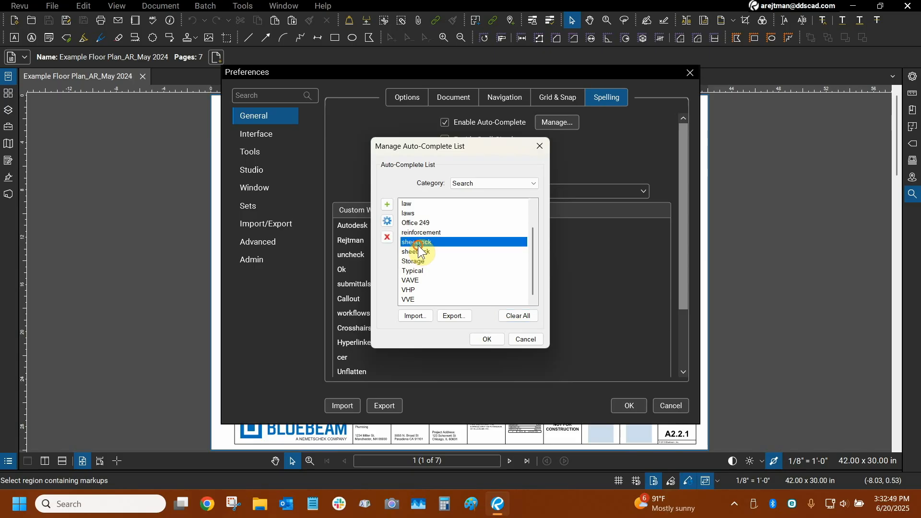
pyautogui.click(388, 238)
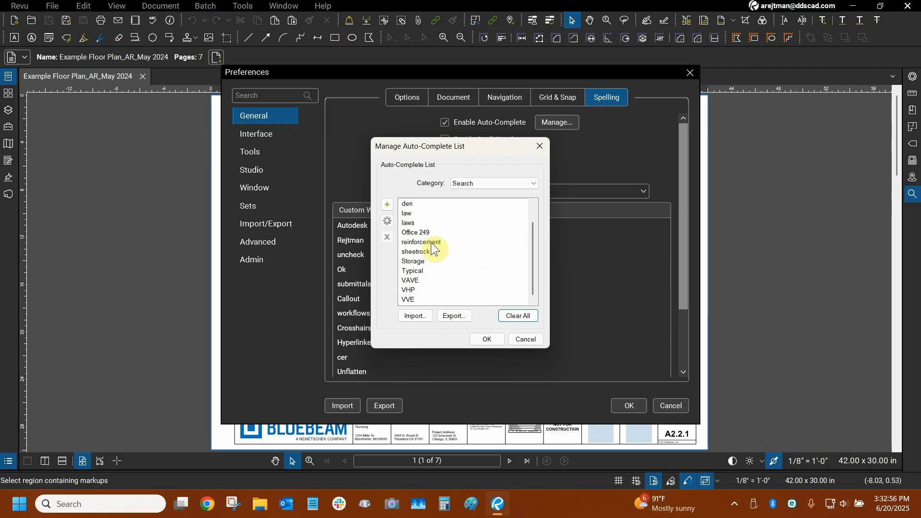
# Switch the auto-complete category to Subject and look through its entries.
pyautogui.scroll(1, 431, 226)
pyautogui.click(478, 184)
pyautogui.click(474, 222)
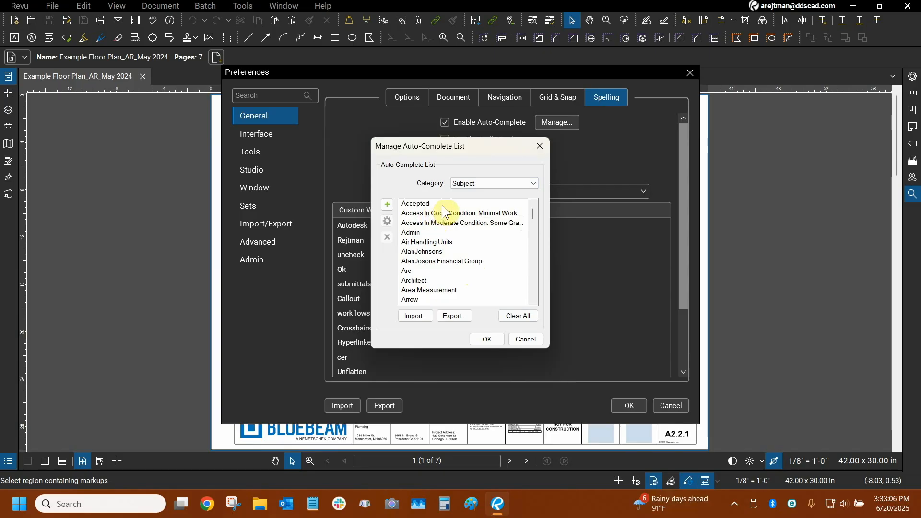
pyautogui.scroll(-2, 442, 205)
pyautogui.scroll(-2, 441, 208)
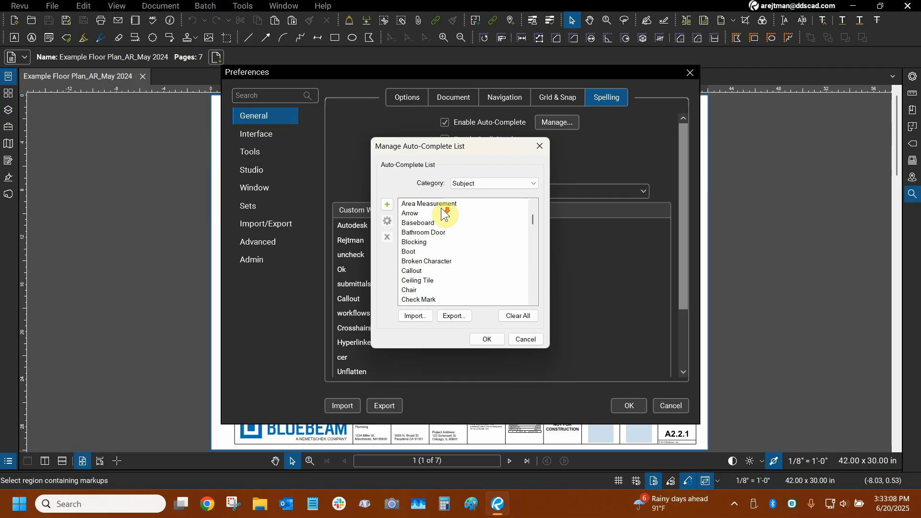
pyautogui.scroll(-3, 442, 214)
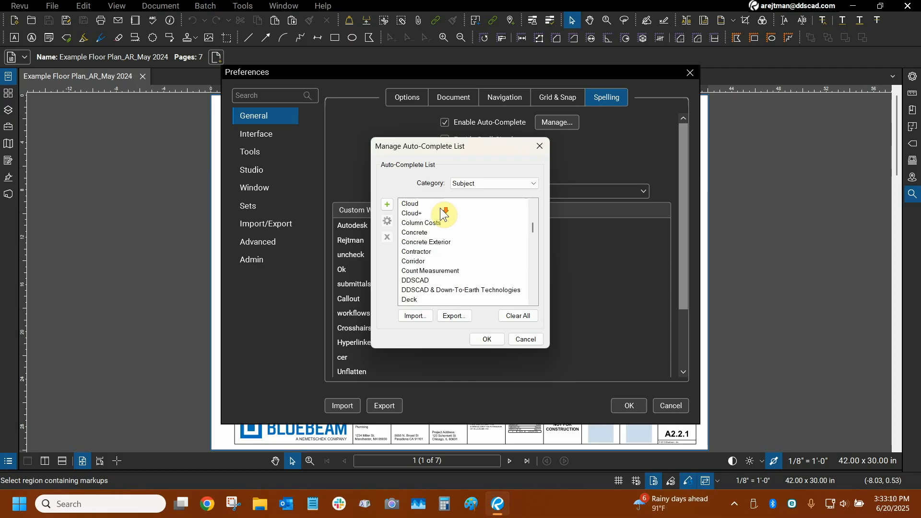
pyautogui.scroll(-2, 442, 214)
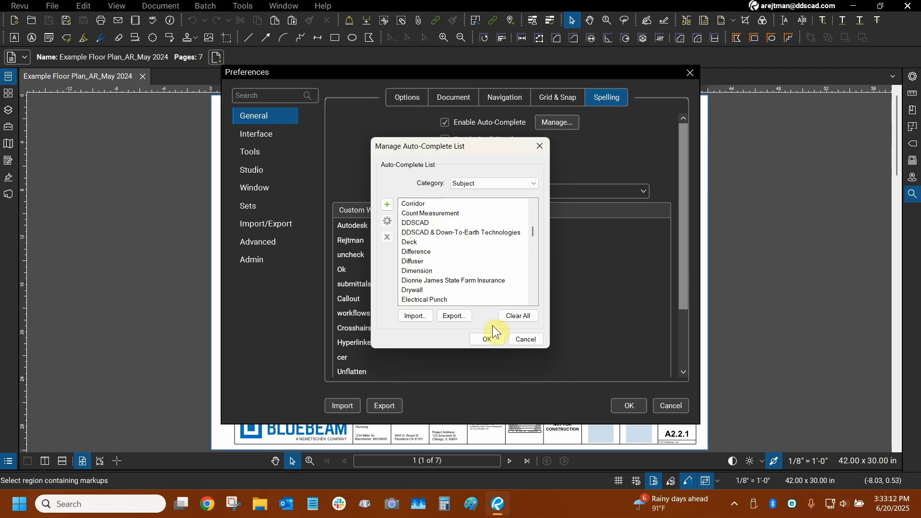
pyautogui.scroll(-3, 456, 289)
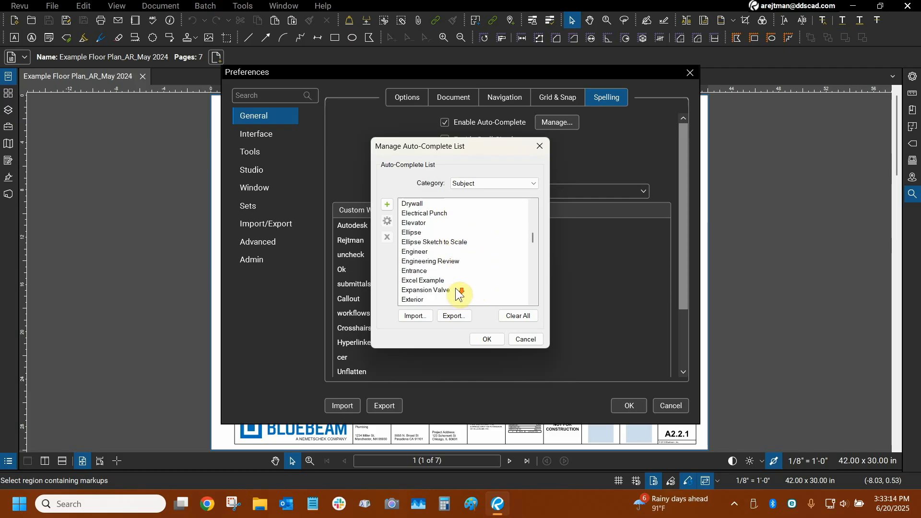
# Open the "Elevator" entry of the Subject category for editing and leave it without changing the text.
pyautogui.click(391, 206)
pyautogui.click(414, 223)
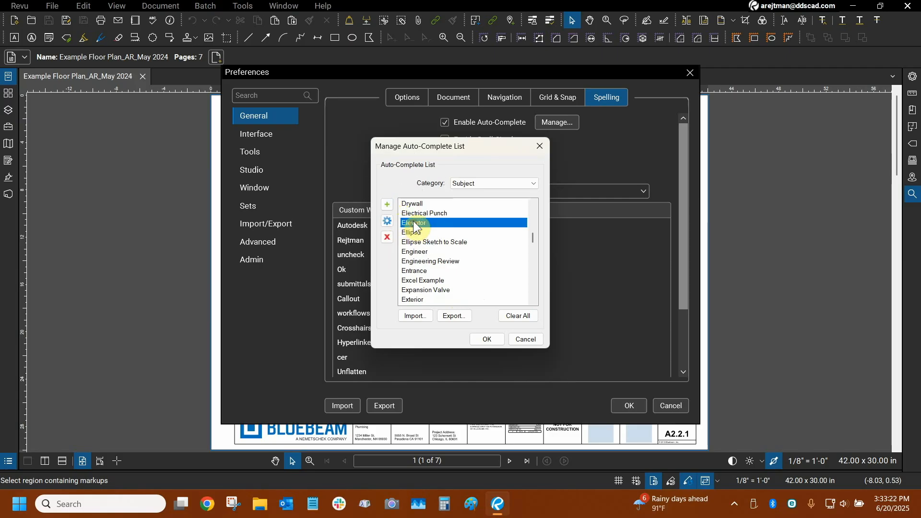
pyautogui.click(387, 221)
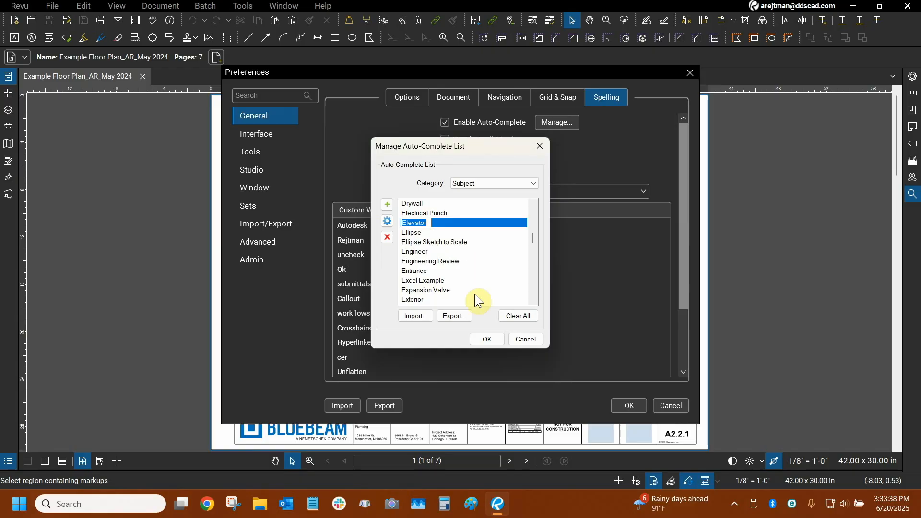
pyautogui.click(445, 224)
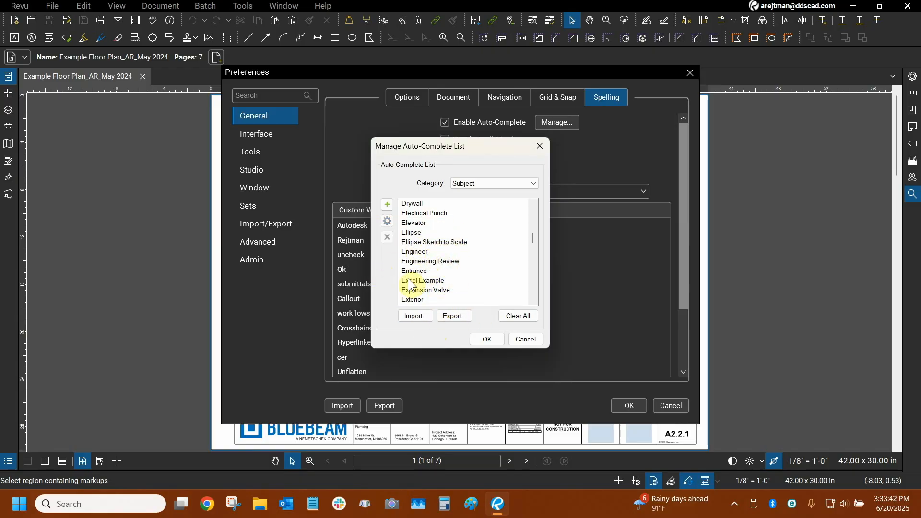
# View the export dialog for the auto-complete list, cancel the export and accept the edited list.
pyautogui.click(457, 317)
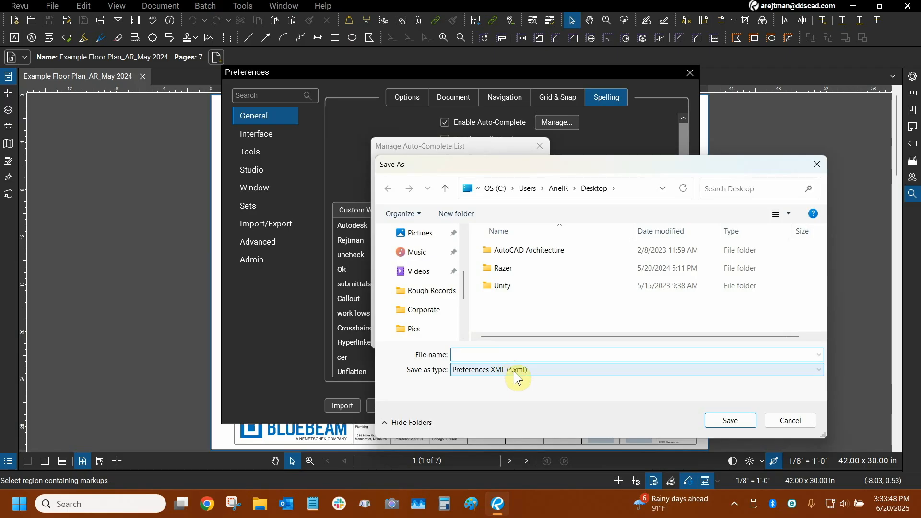
pyautogui.click(778, 425)
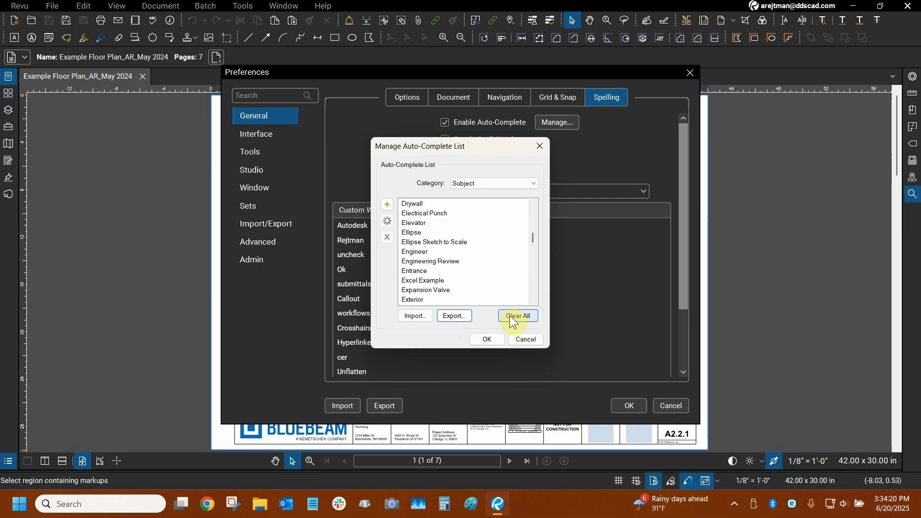
pyautogui.click(495, 339)
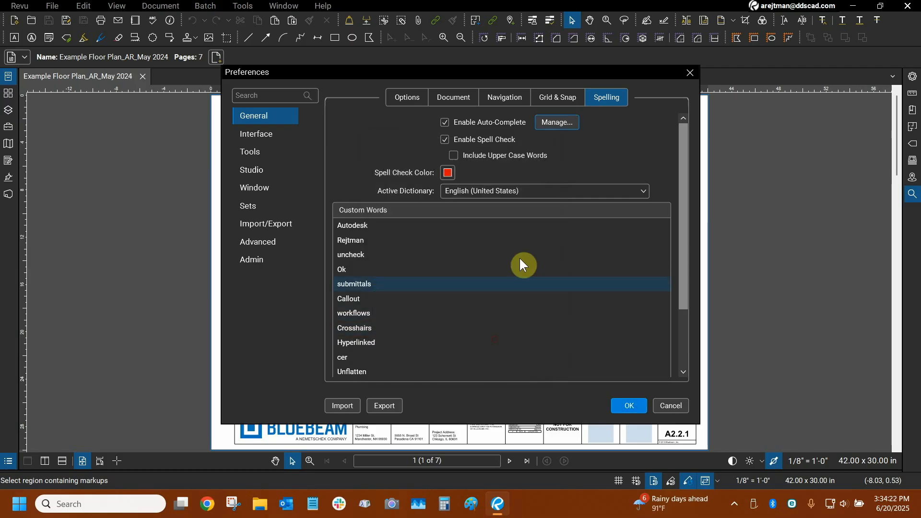